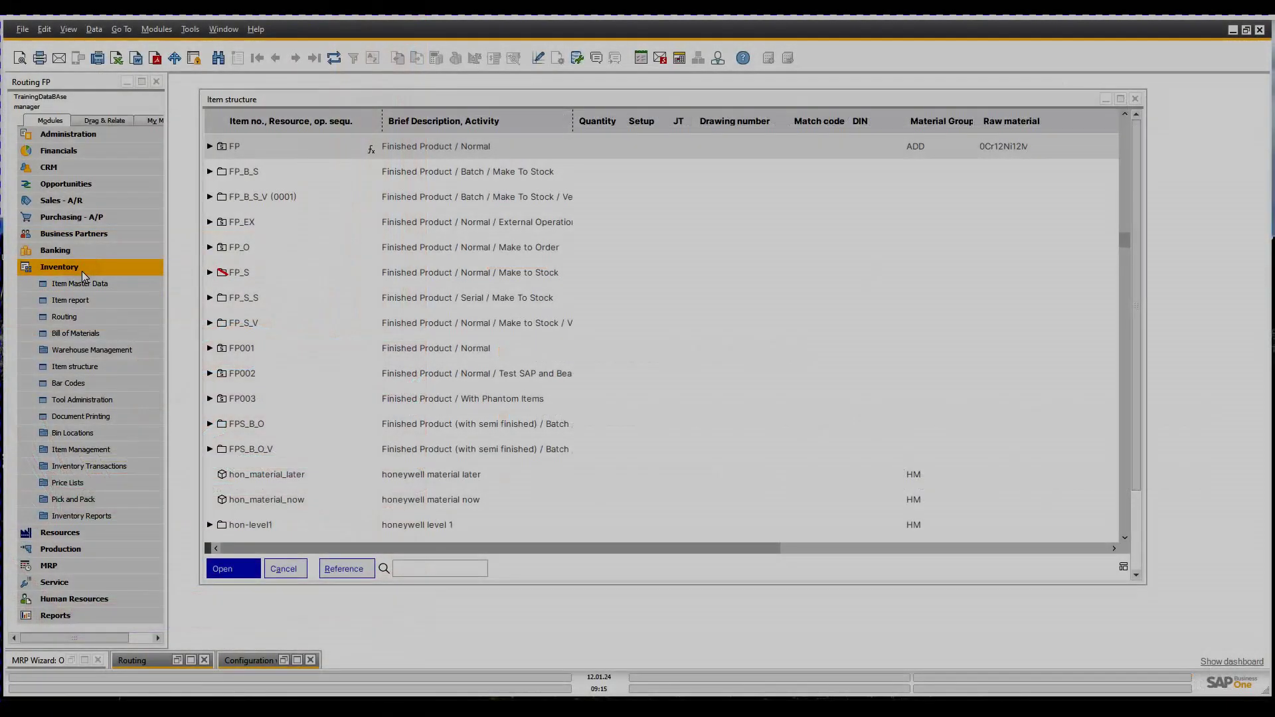
# - Open the Calculate resources form for item FP through its batch-changes context menu
pyautogui.click(134, 339)
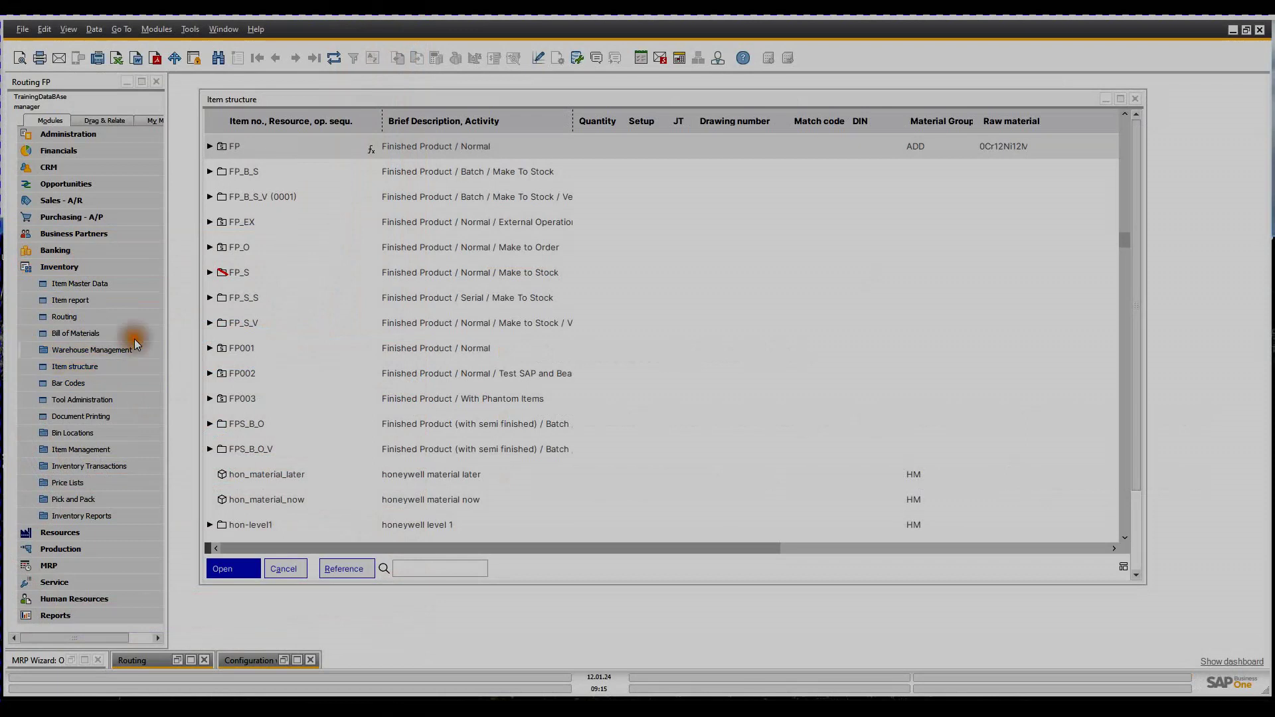
pyautogui.click(258, 148)
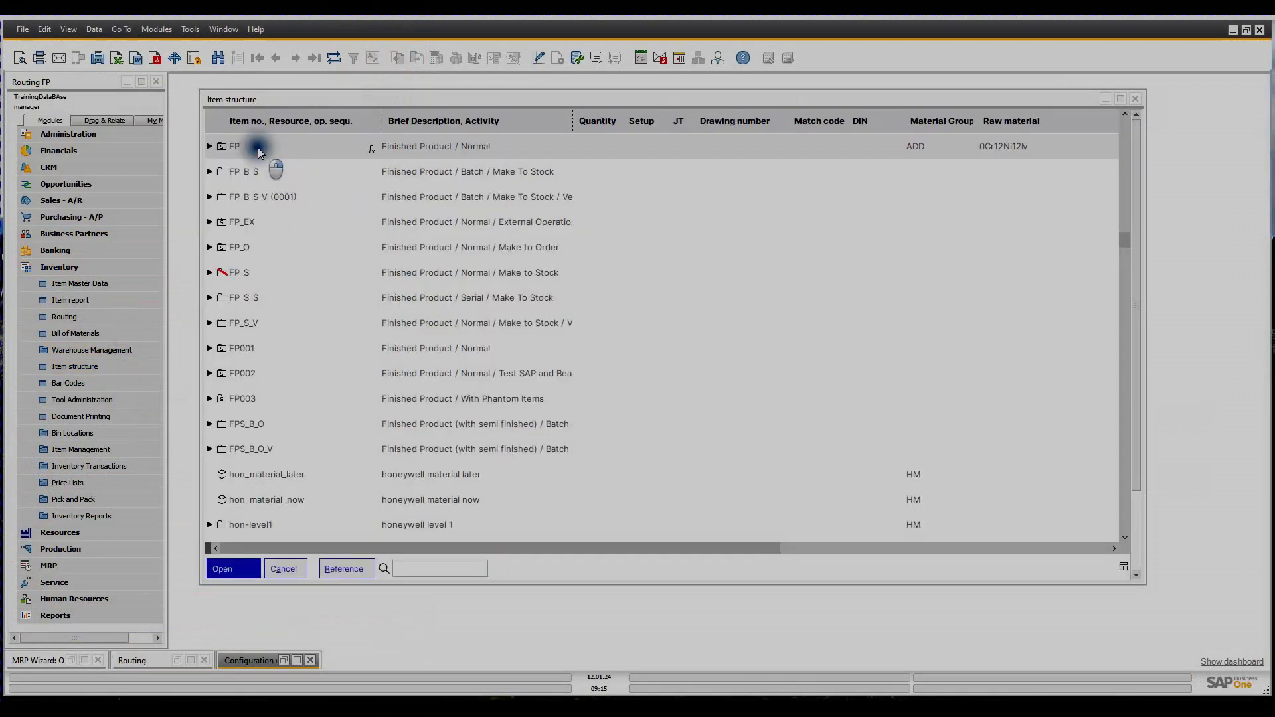
pyautogui.rightClick(258, 148)
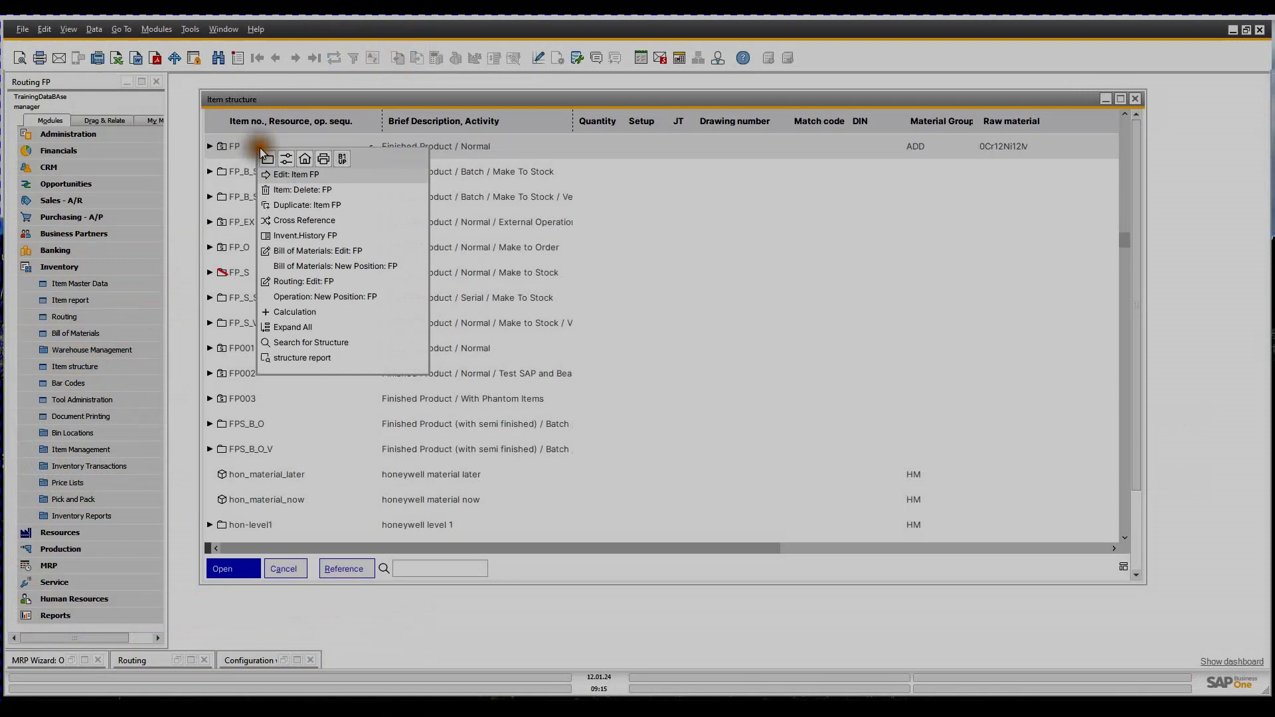
pyautogui.click(287, 158)
pyautogui.click(325, 251)
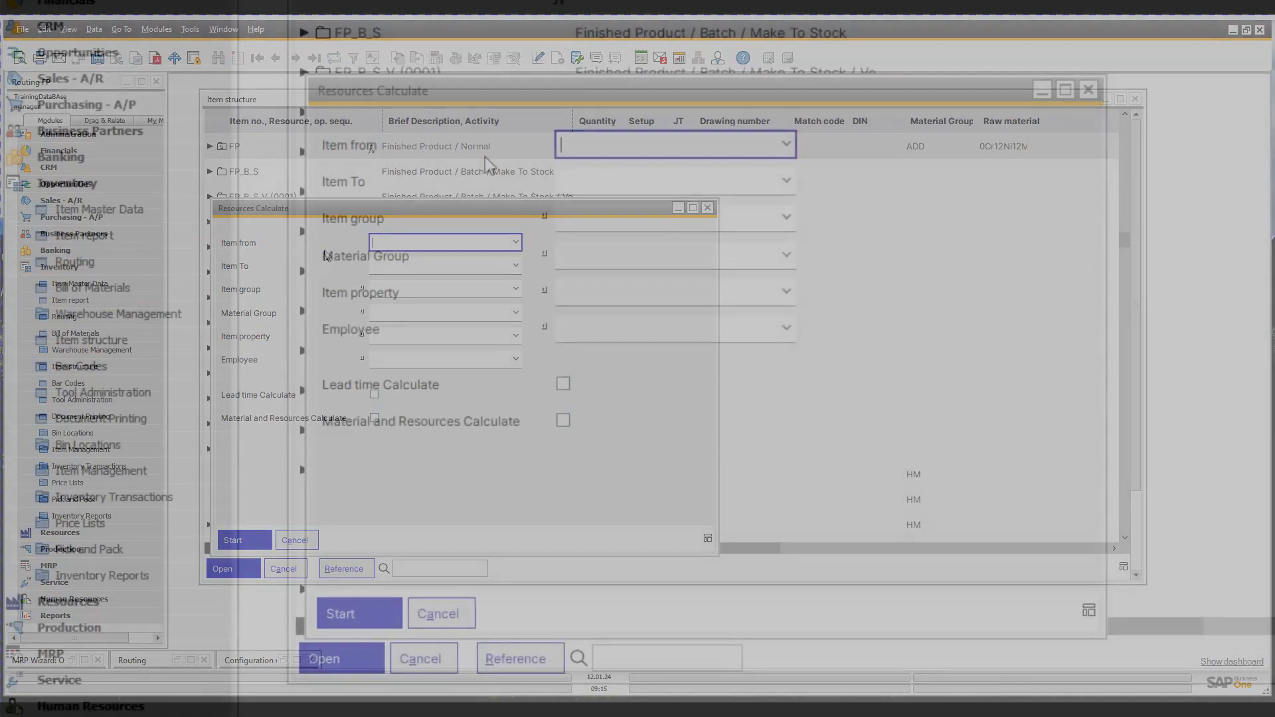
pyautogui.click(489, 243)
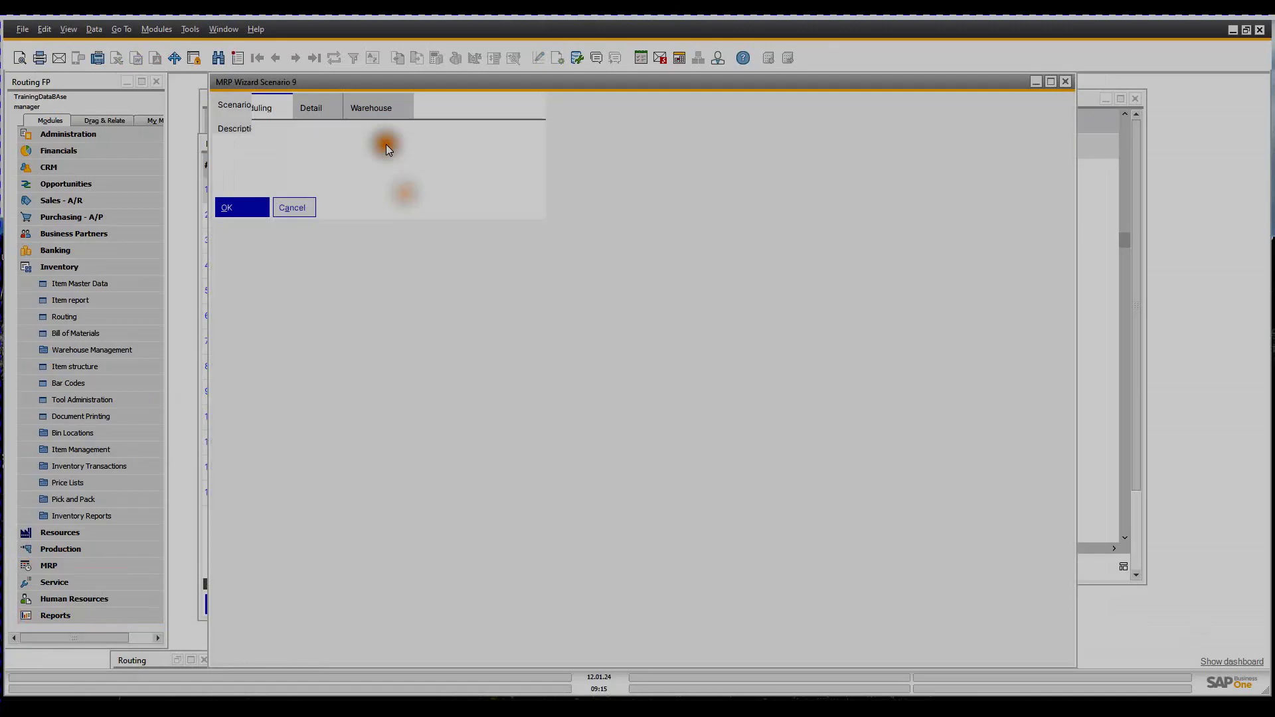
# - On the Detail tab, expand Pegging and Replenishment and select the assembly lead time option
pyautogui.click(312, 108)
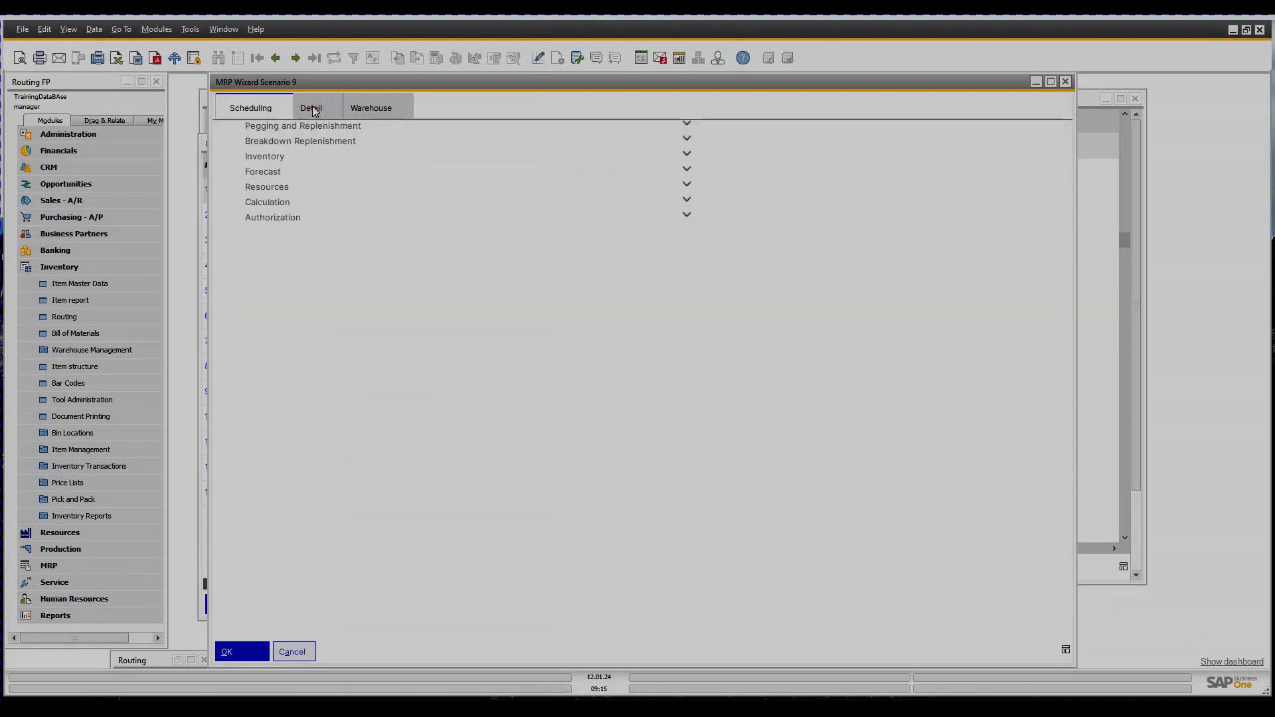
pyautogui.click(308, 127)
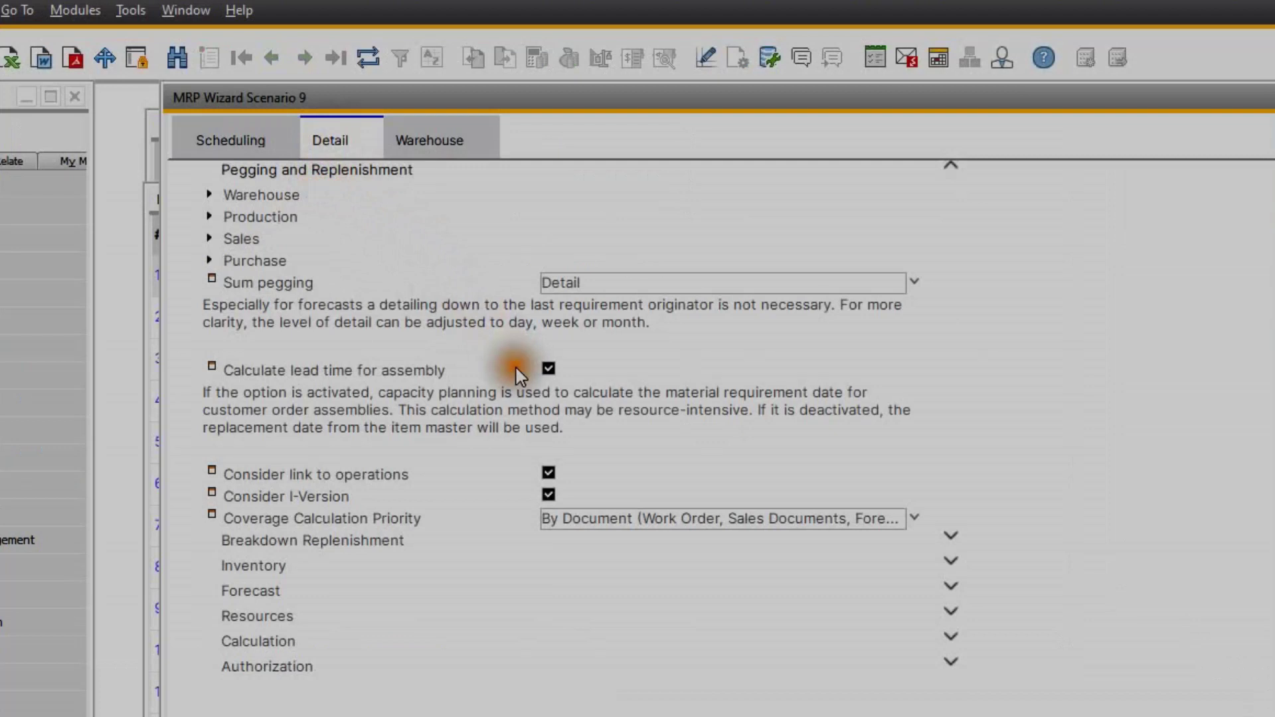
pyautogui.click(547, 368)
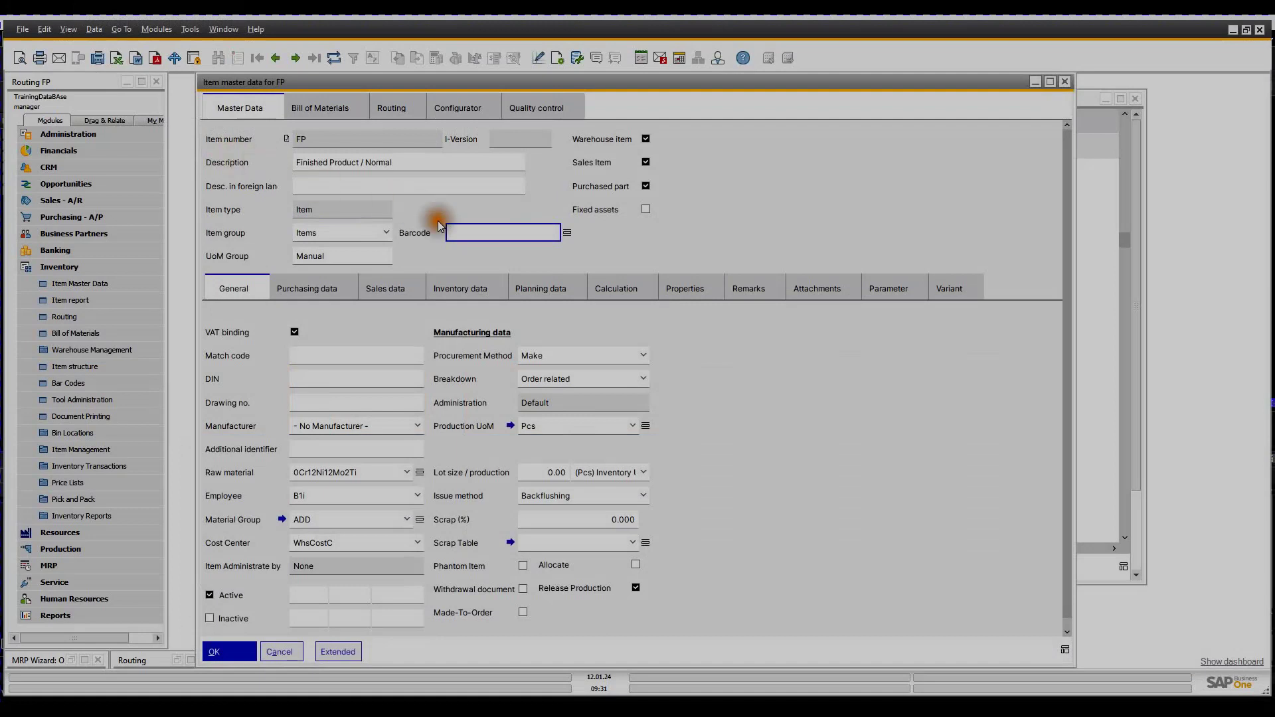
pyautogui.click(569, 295)
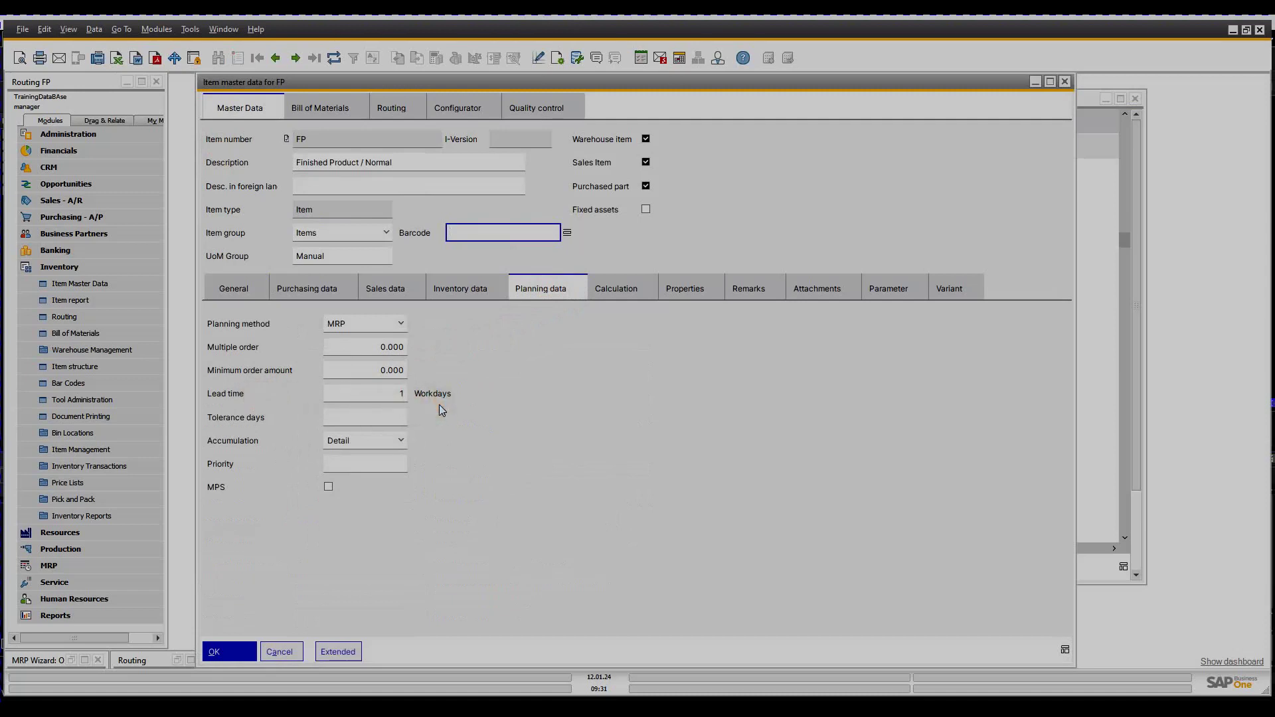
pyautogui.click(258, 287)
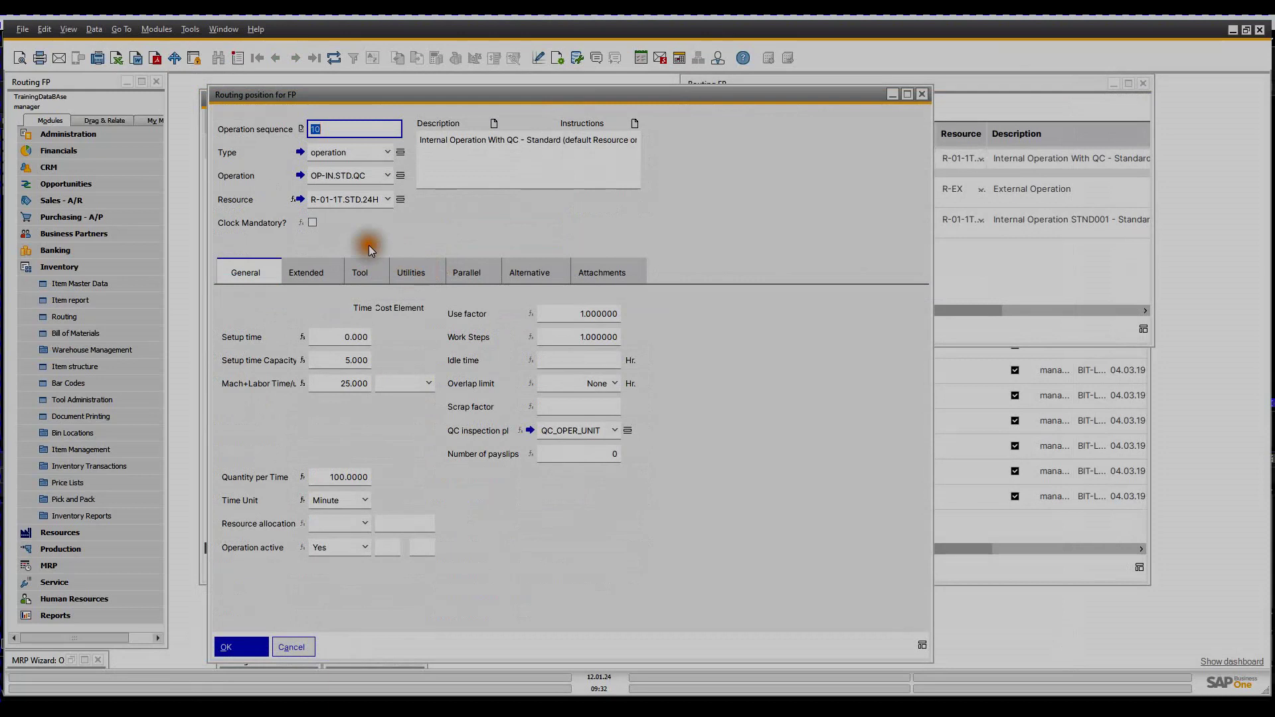
# - Check the operation resource's Scheduling calendar, then restore the Configuration wizard's capacity planning settings
pyautogui.click(299, 204)
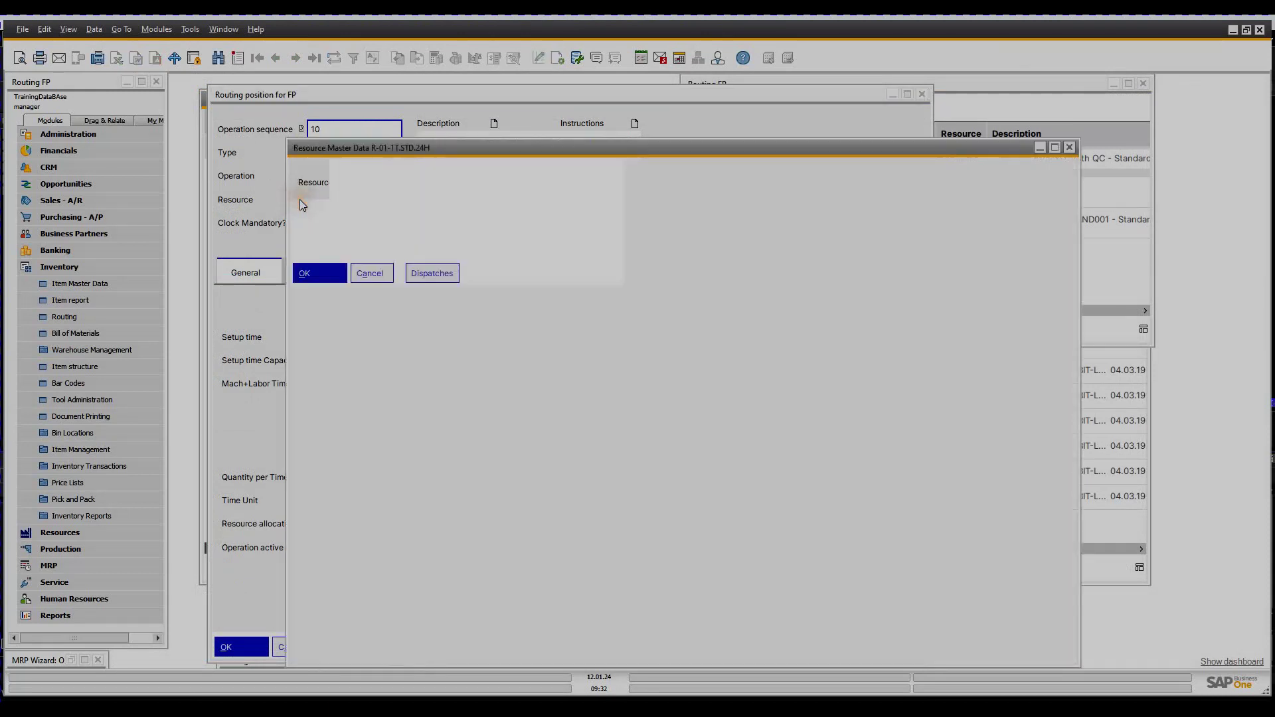
pyautogui.click(386, 246)
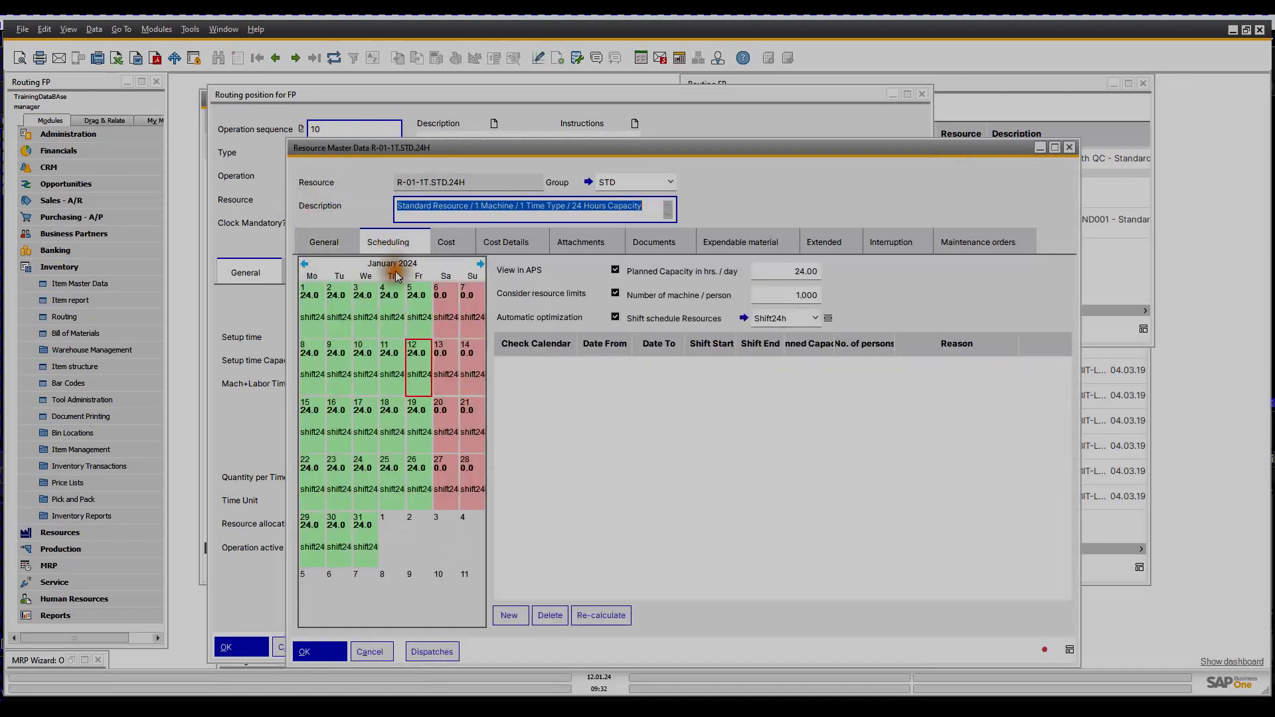
pyautogui.moveTo(408, 315)
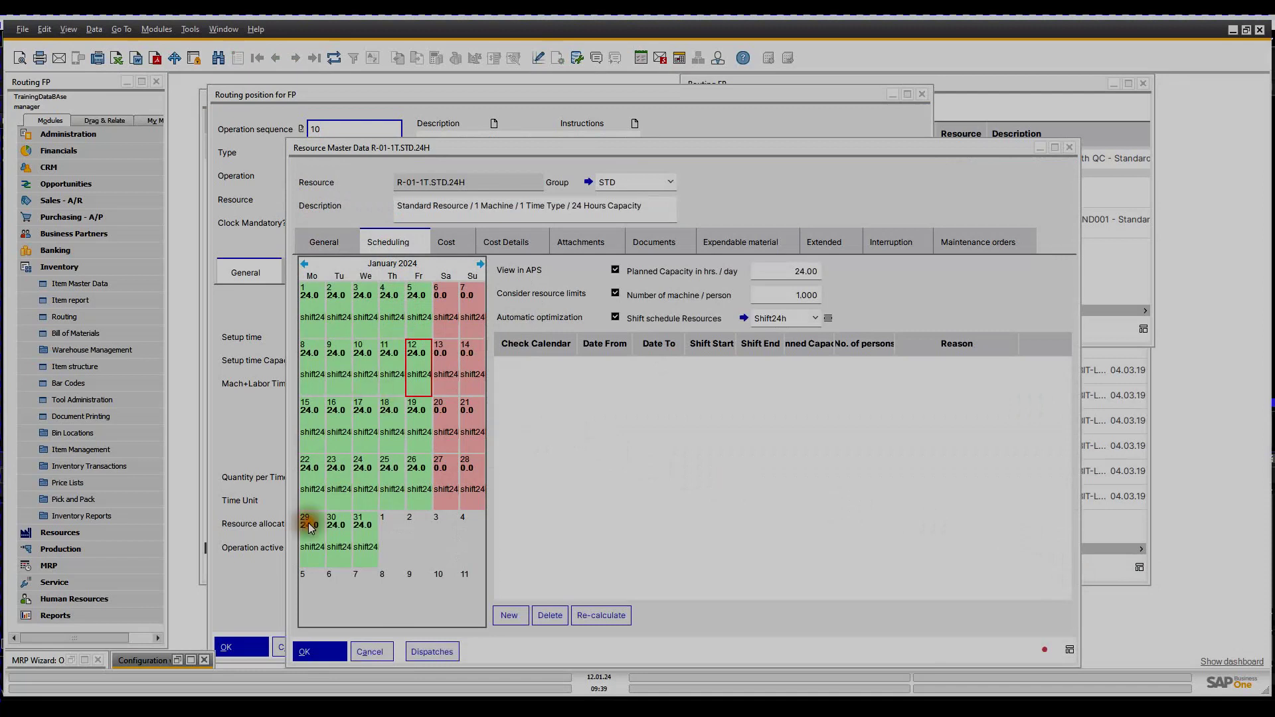
pyautogui.click(174, 661)
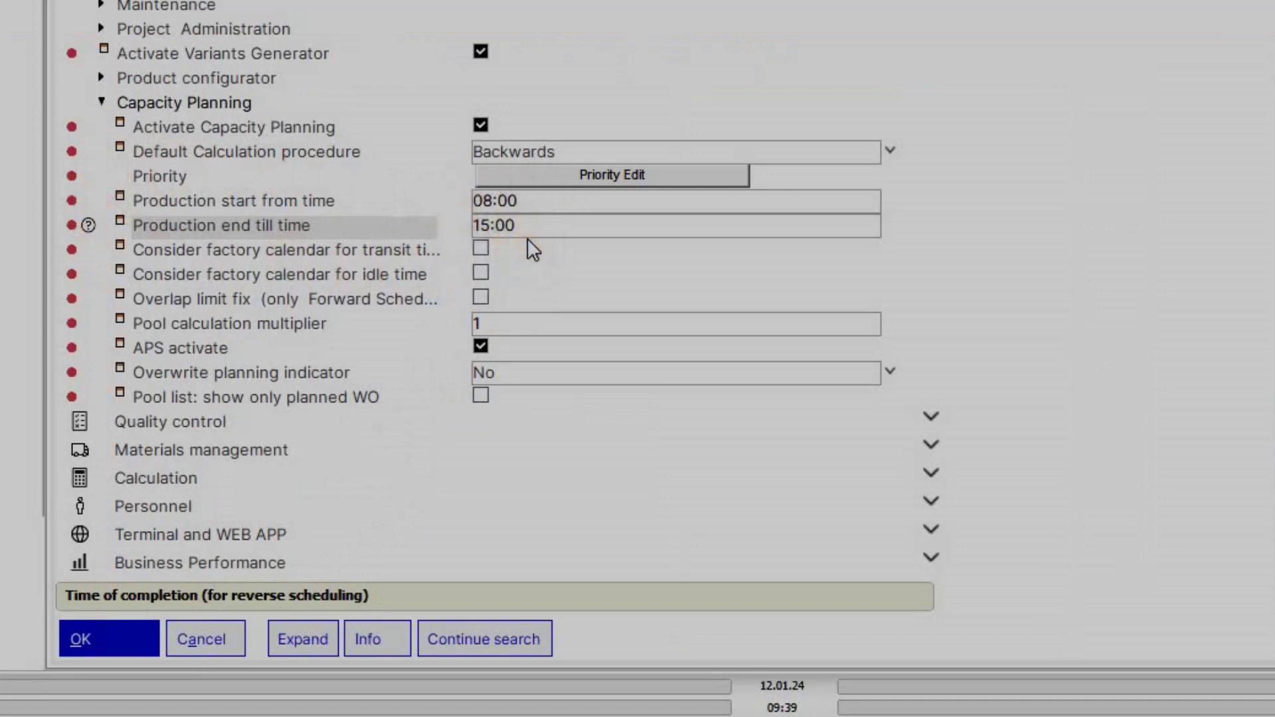
# - Switch back to the Resource Master Data window for R-01-1T.STD.24H
pyautogui.click(1046, 342)
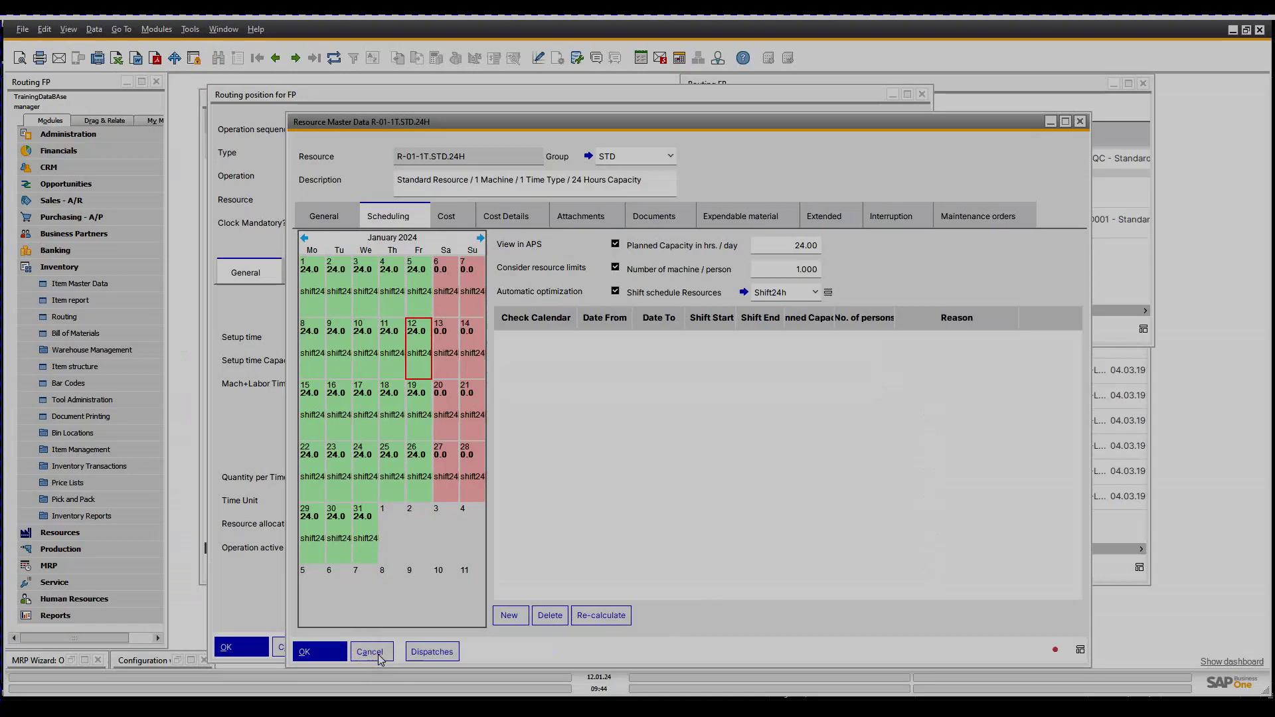
# - Cancel Resource Master Data and view the Extended tab of FP's routing position
pyautogui.click(370, 652)
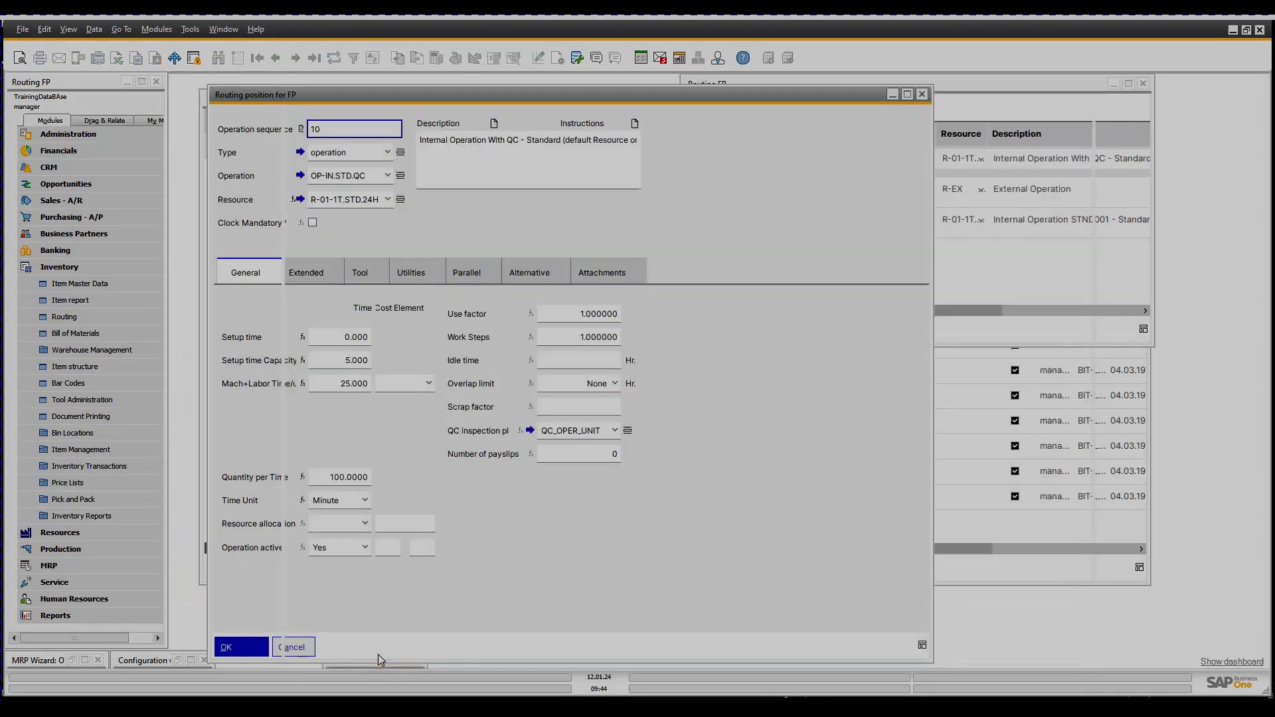
pyautogui.click(316, 274)
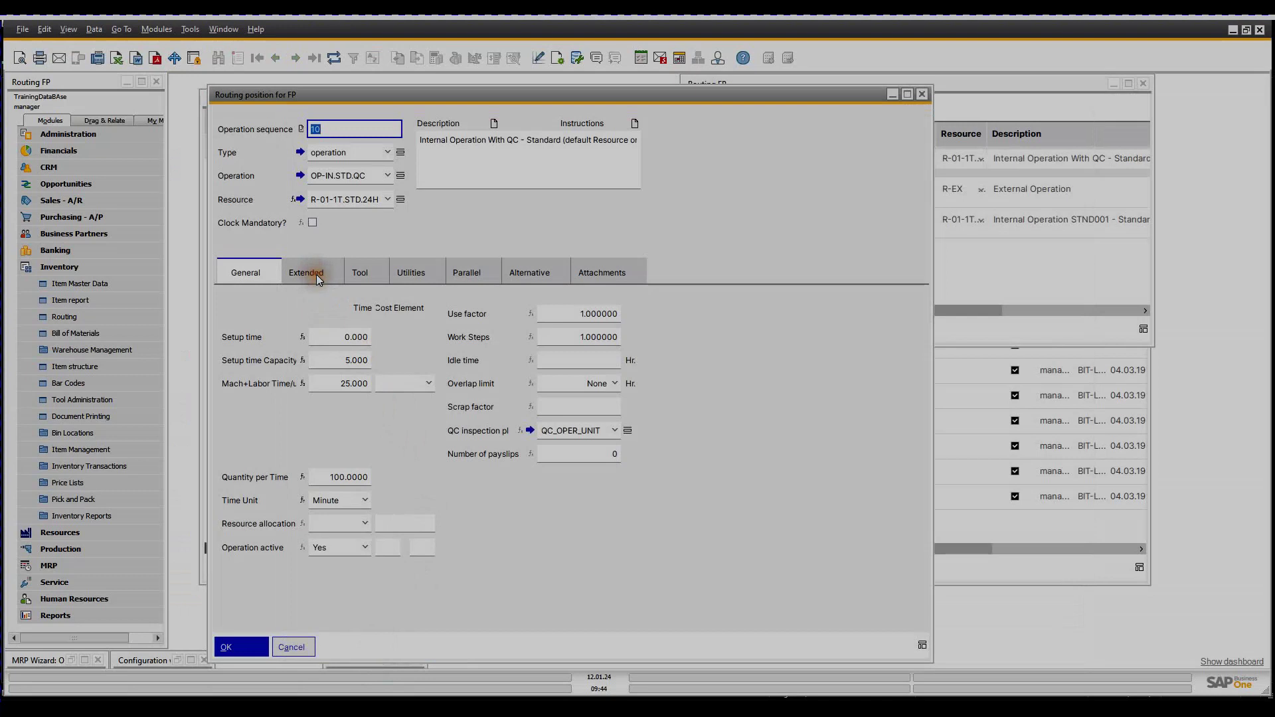
pyautogui.click(232, 319)
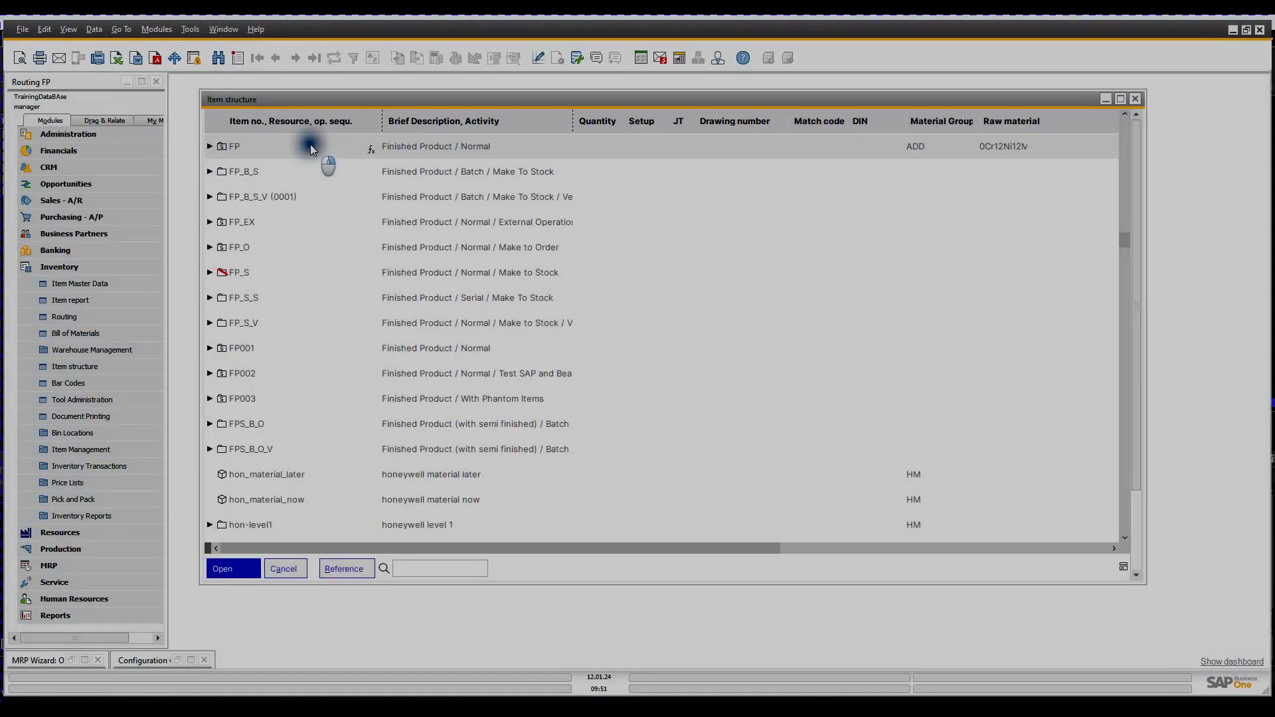
# - Calculate resources with lead time for item range FP to FP, then view FP's Planning data
pyautogui.rightClick(310, 145)
pyautogui.click(339, 155)
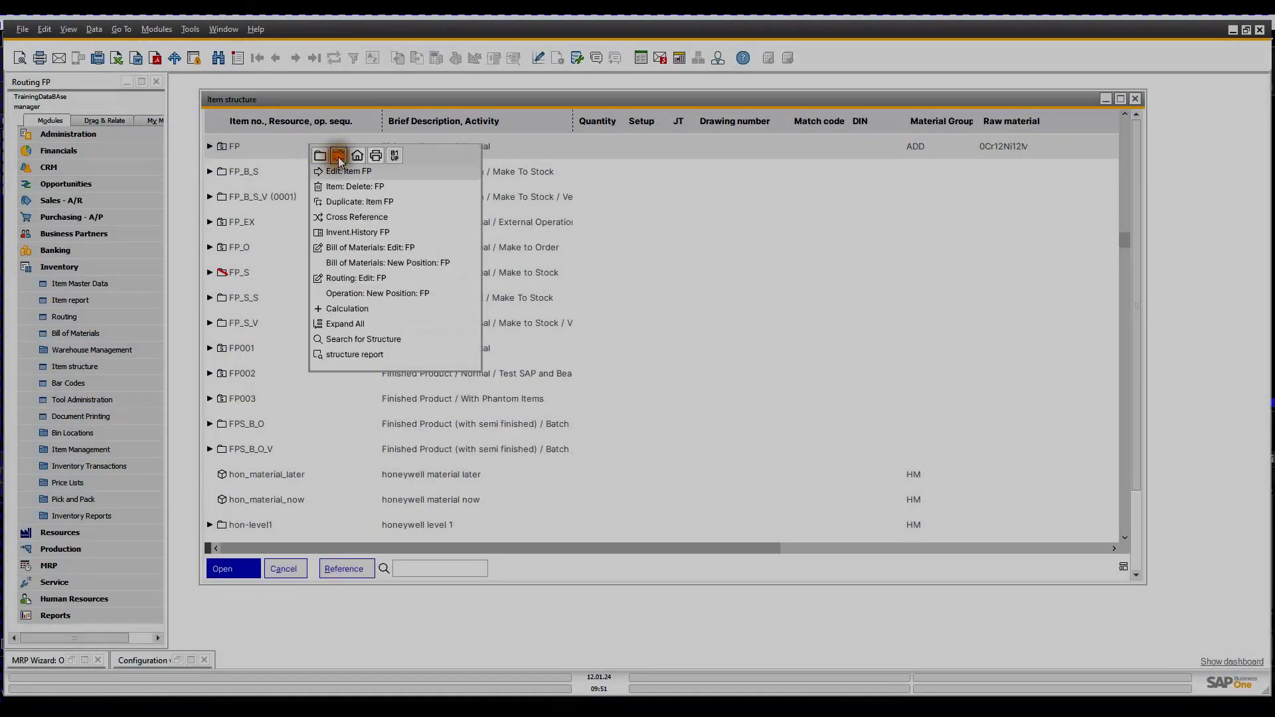
pyautogui.click(369, 247)
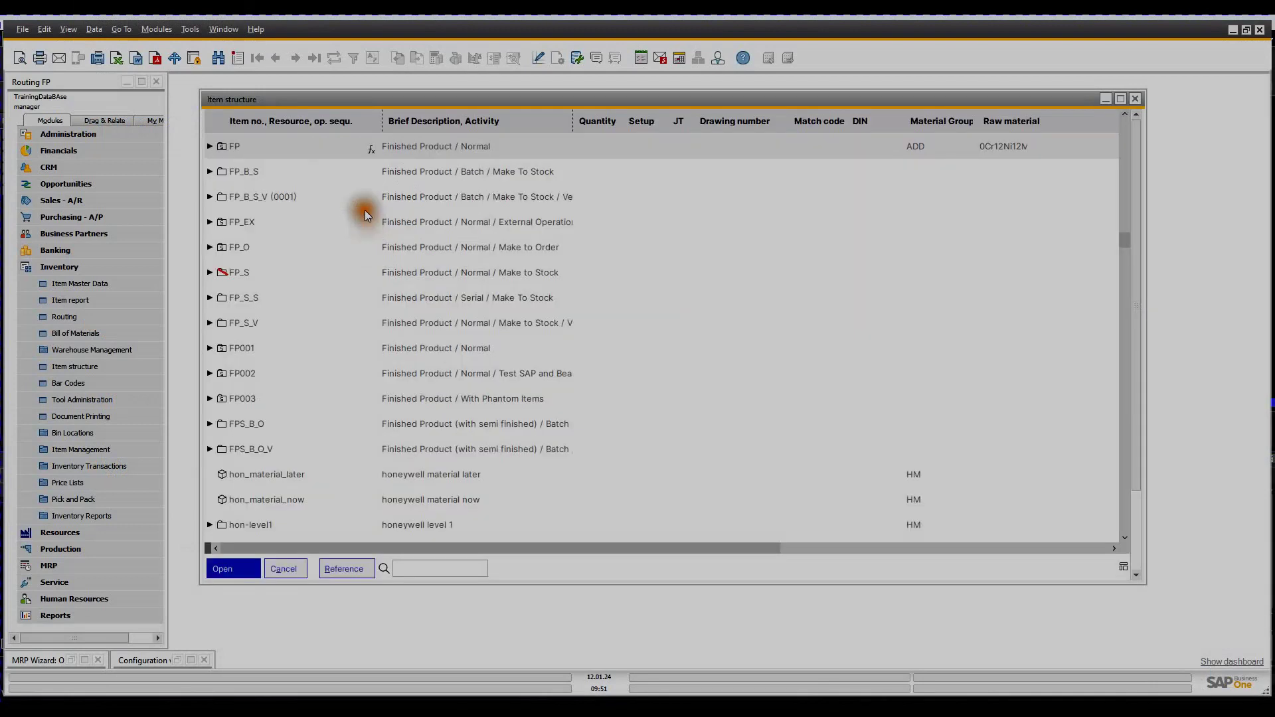
pyautogui.click(377, 242)
pyautogui.write('FP')
pyautogui.click(405, 266)
pyautogui.click(374, 395)
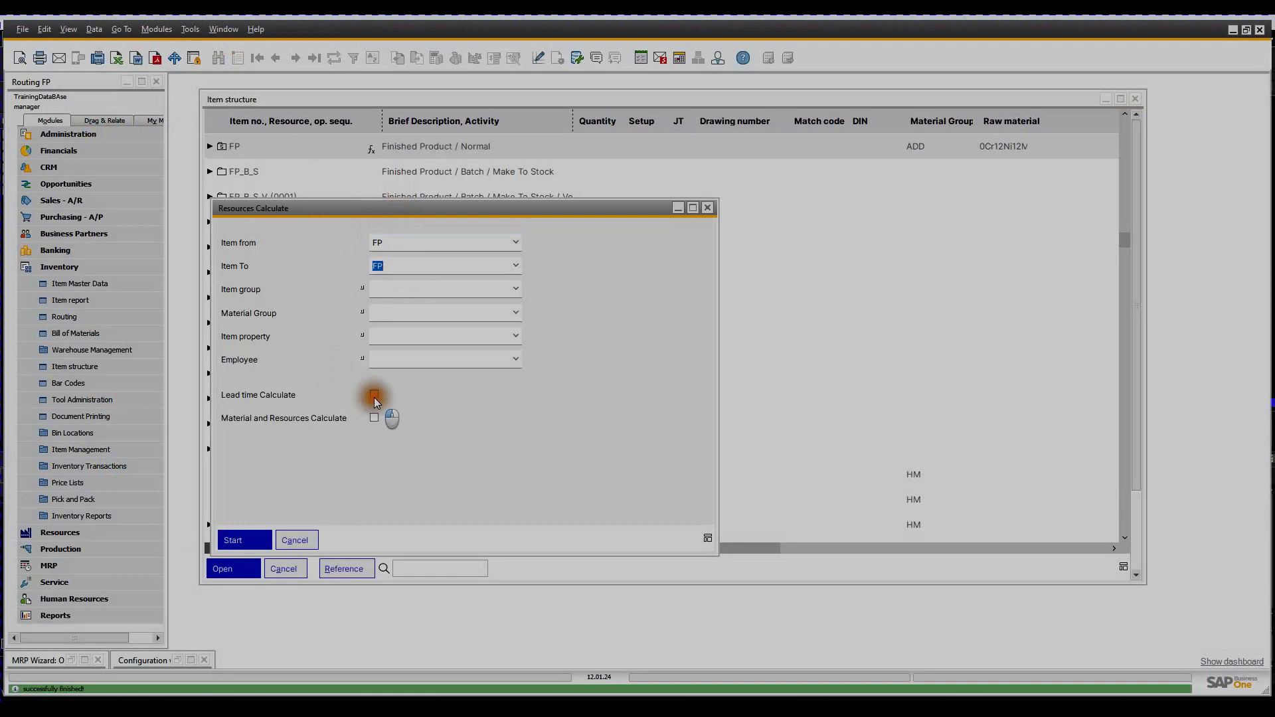
pyautogui.click(244, 540)
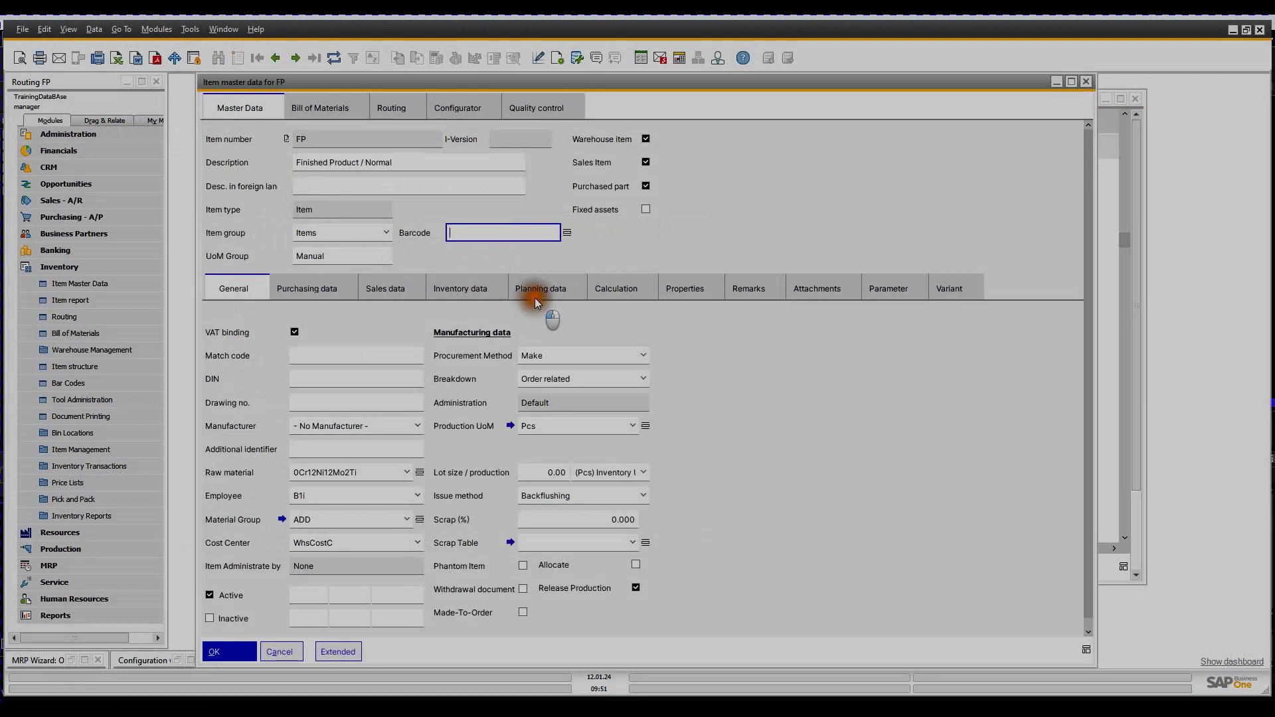
pyautogui.click(537, 292)
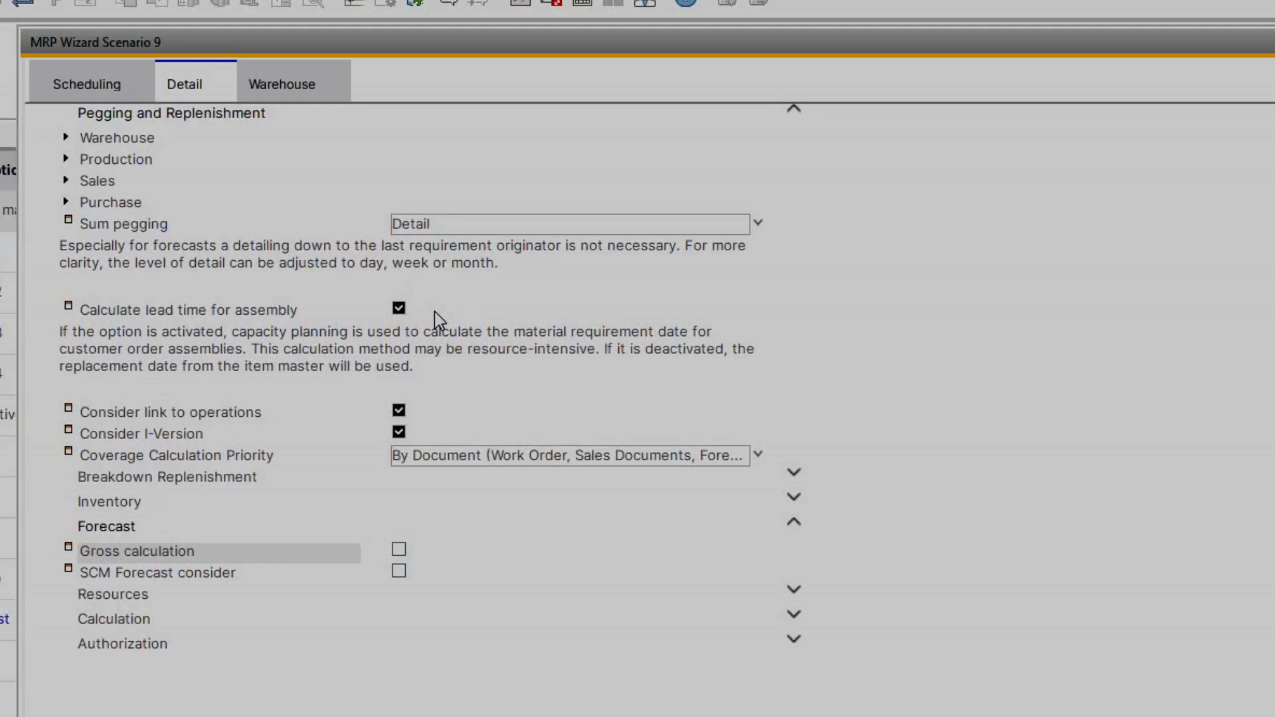
# - Uncheck Calculate lead time for assembly, then open and minimize the Resources Calculate dialog
pyautogui.click(400, 307)
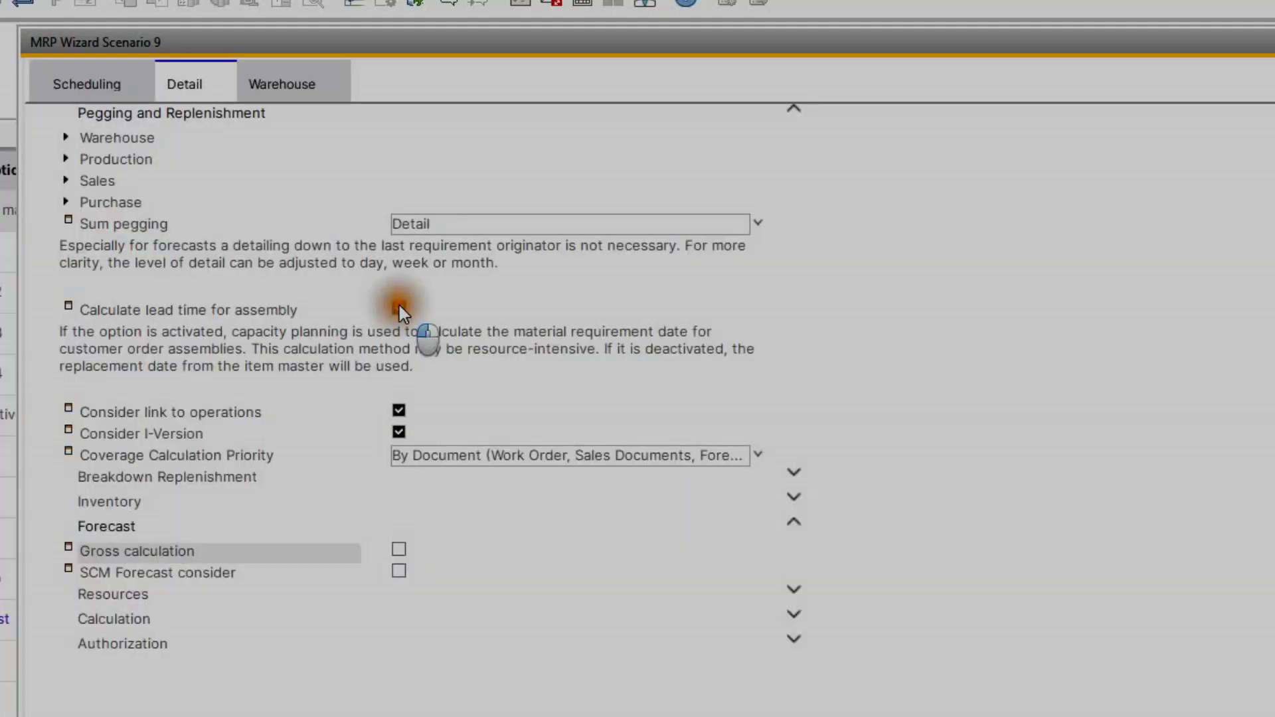
pyautogui.click(400, 305)
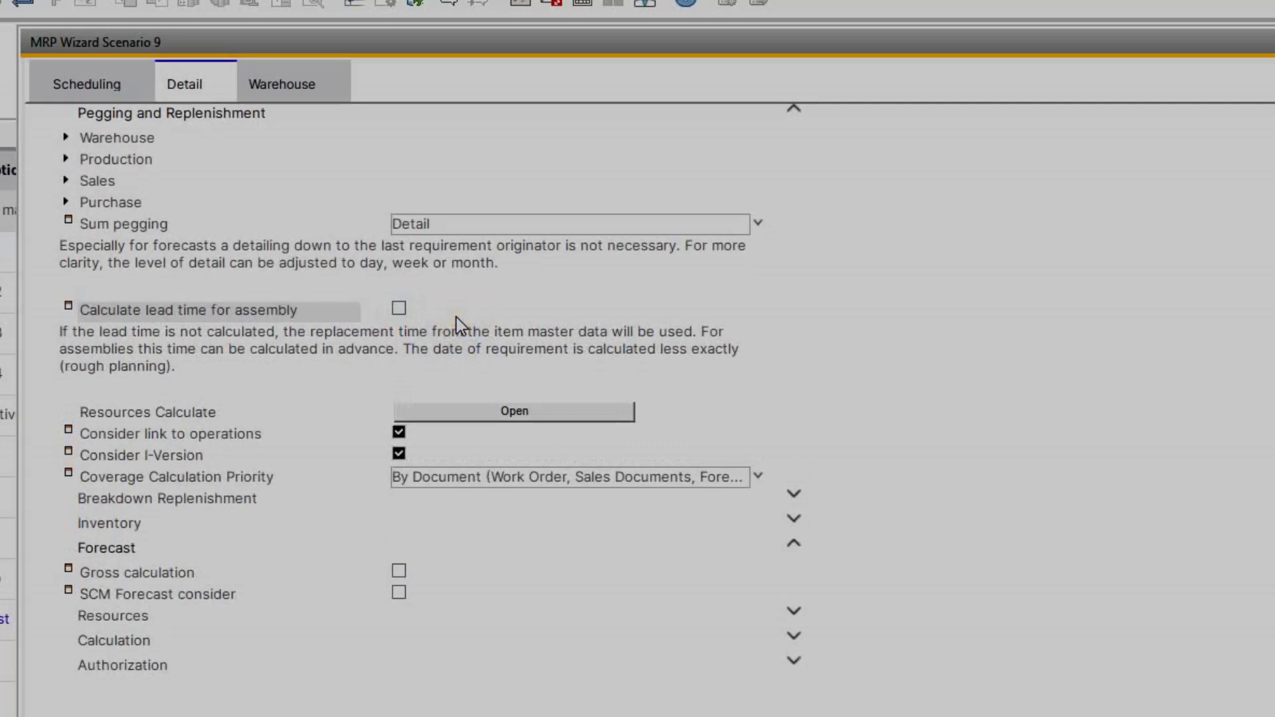
pyautogui.click(537, 413)
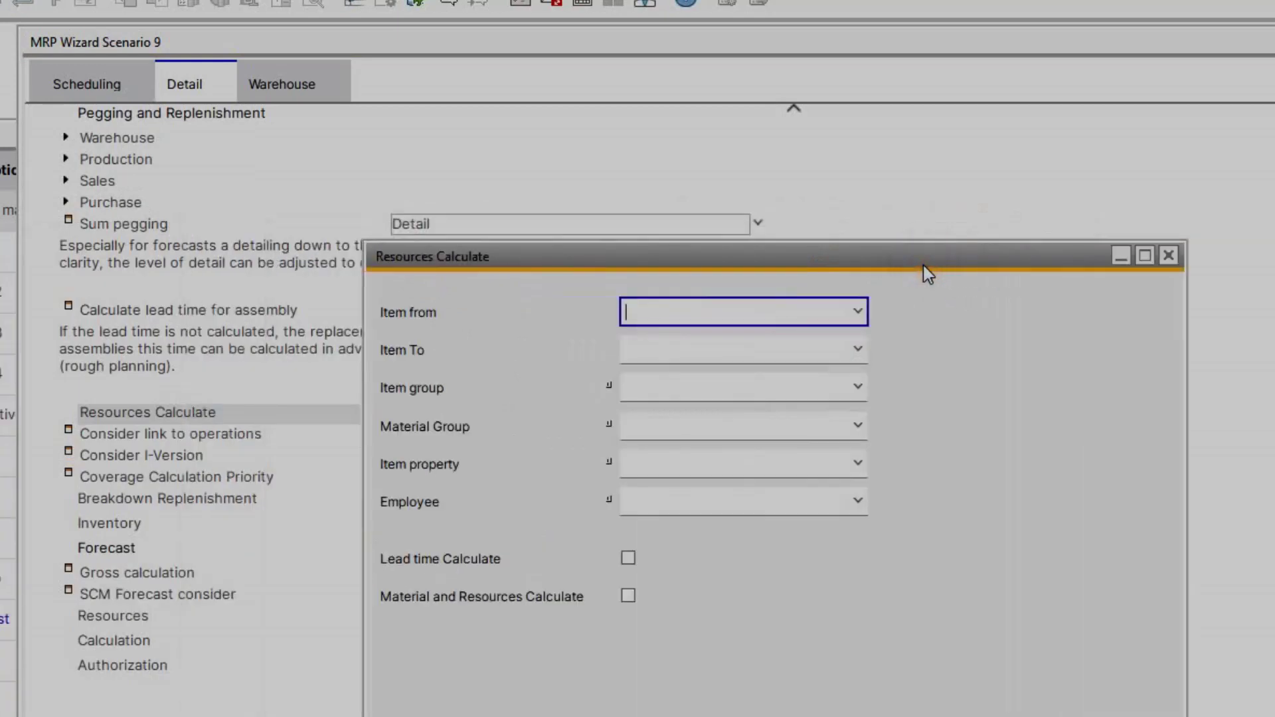
pyautogui.click(1125, 260)
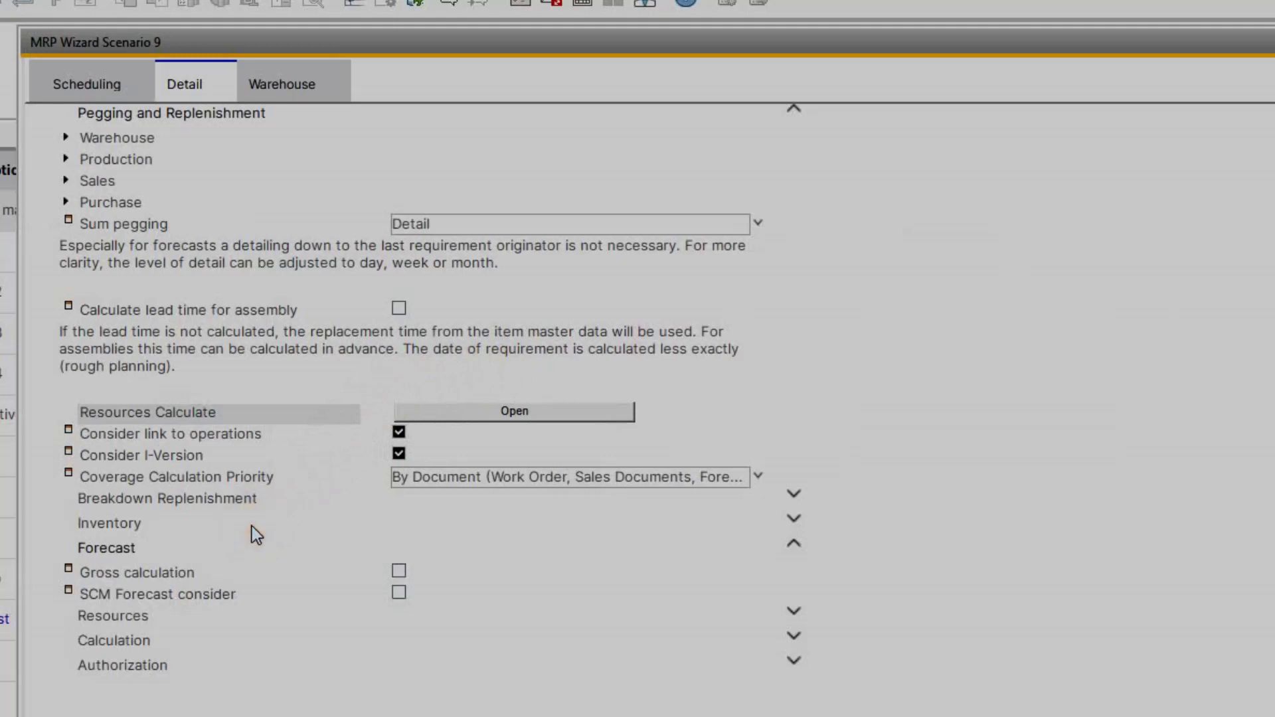
# - Tick Gross calculation under Forecast and open the Resources Calculate dialog
pyautogui.click(405, 577)
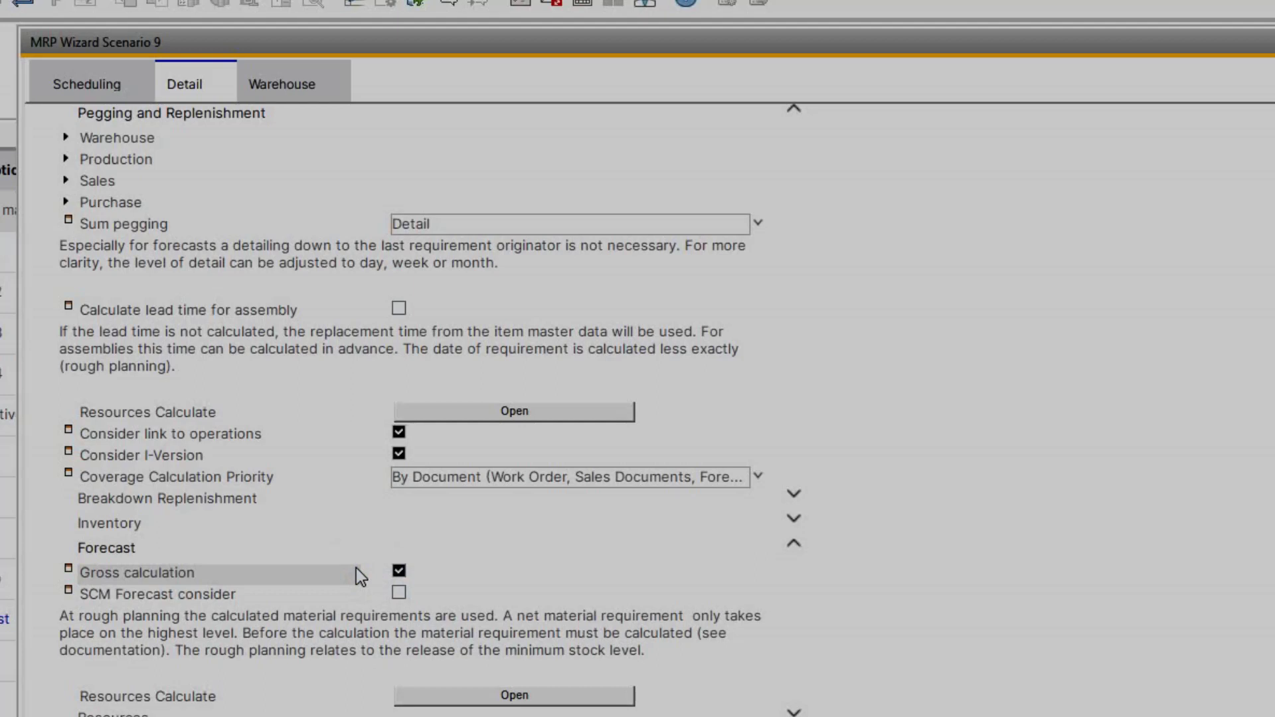
pyautogui.click(515, 695)
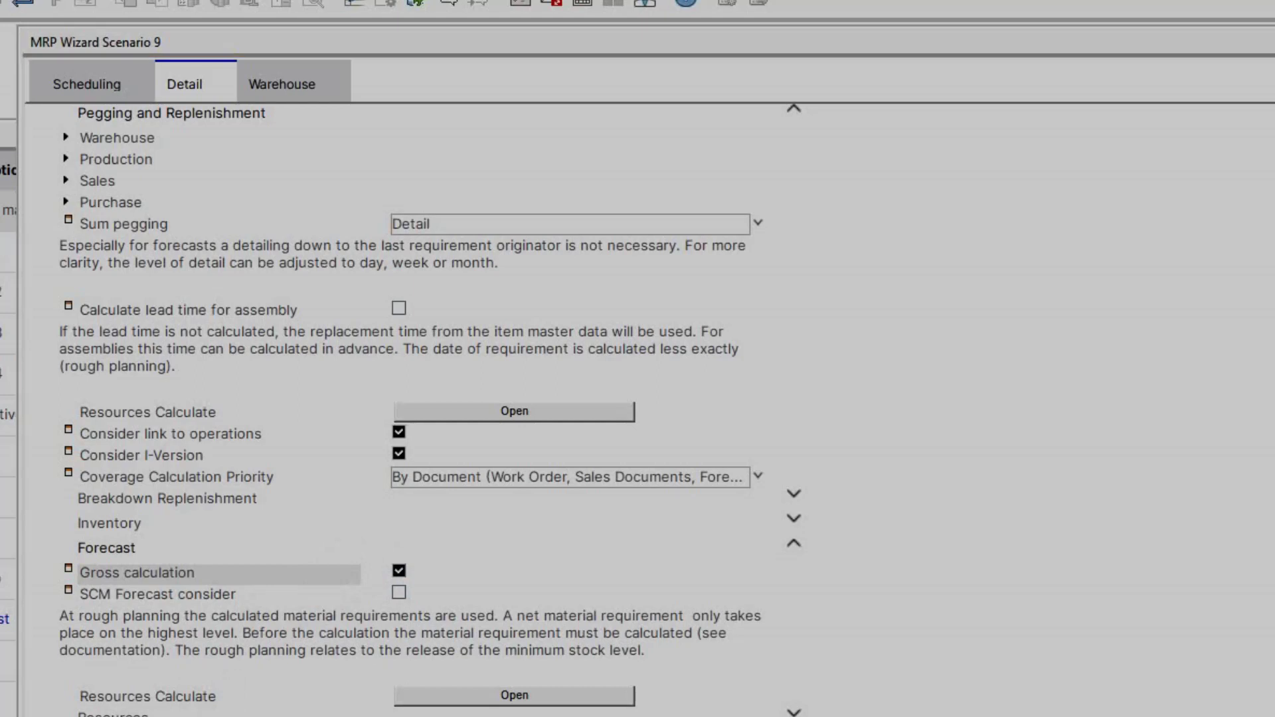